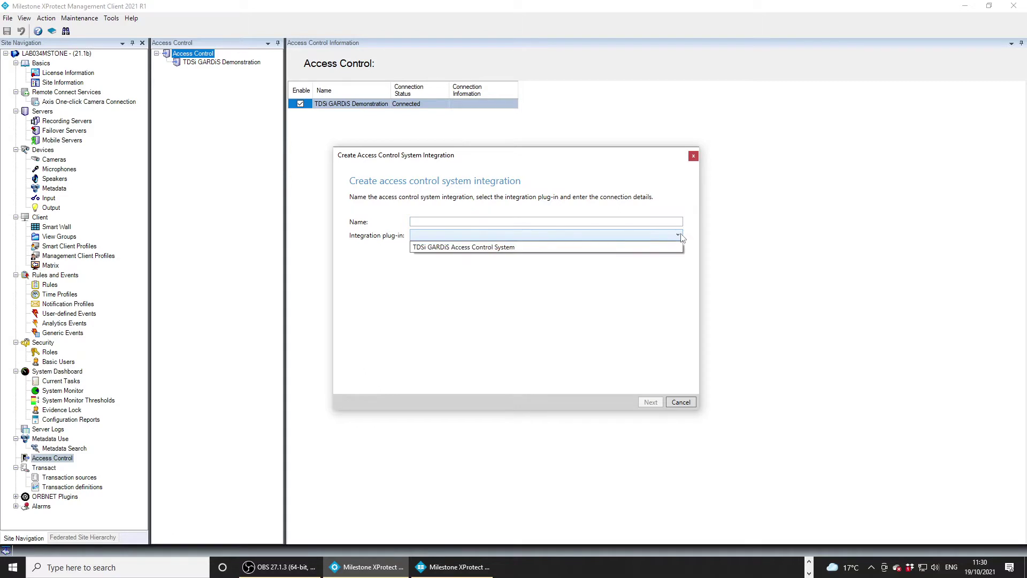
Select the TDSi GARDiS Access Control System plug-in for a new access control integration and cancel the setup
{"action": "left_click", "coordinate": [554, 249]}
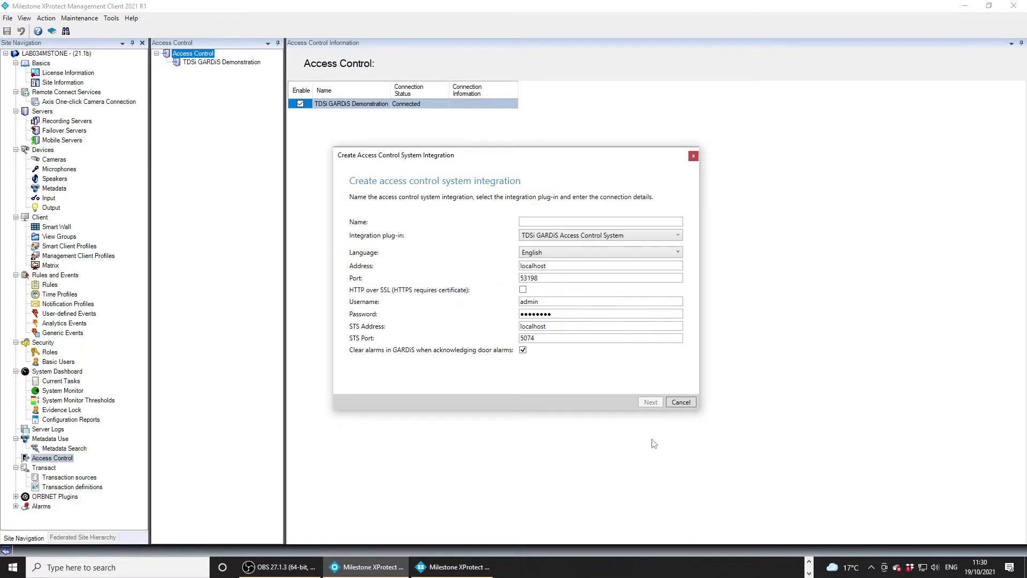
{"action": "left_click", "coordinate": [671, 406]}
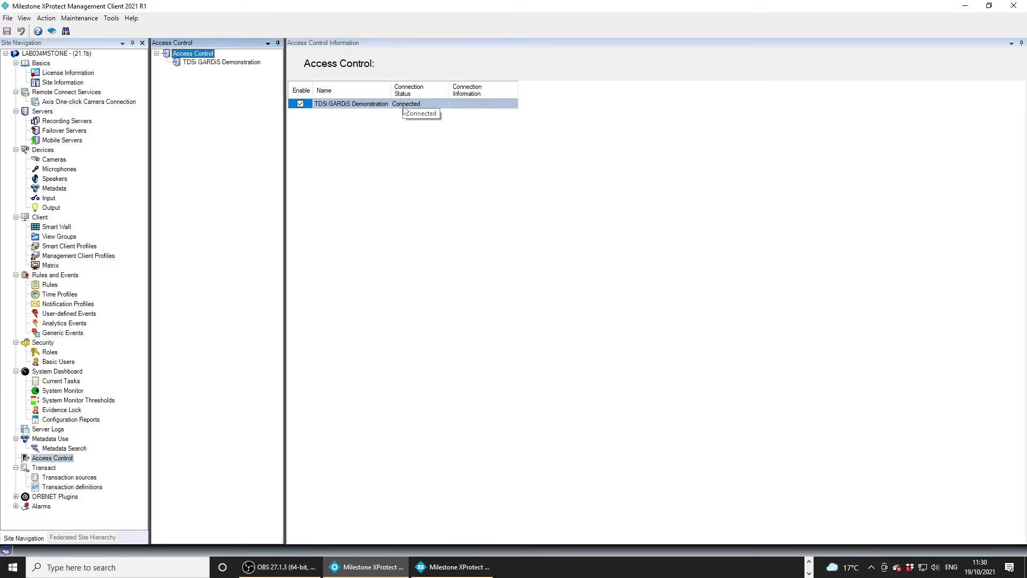
Review the TDSi GARDiS Demonstration integration's general settings, doors and associated cameras, access control events and access request notifications
{"action": "left_click", "coordinate": [245, 63]}
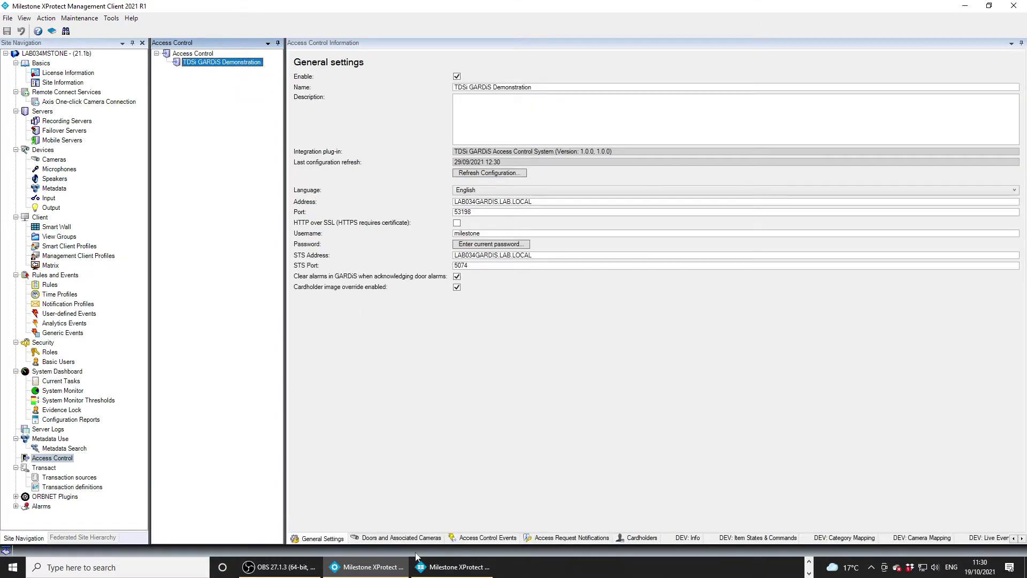
{"action": "left_click", "coordinate": [401, 538]}
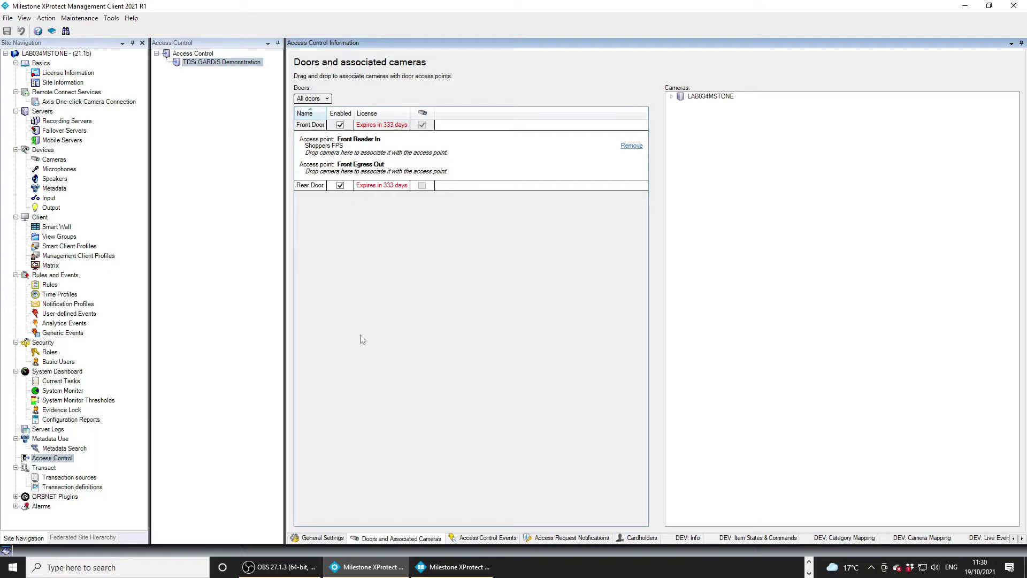
{"action": "left_click", "coordinate": [482, 538]}
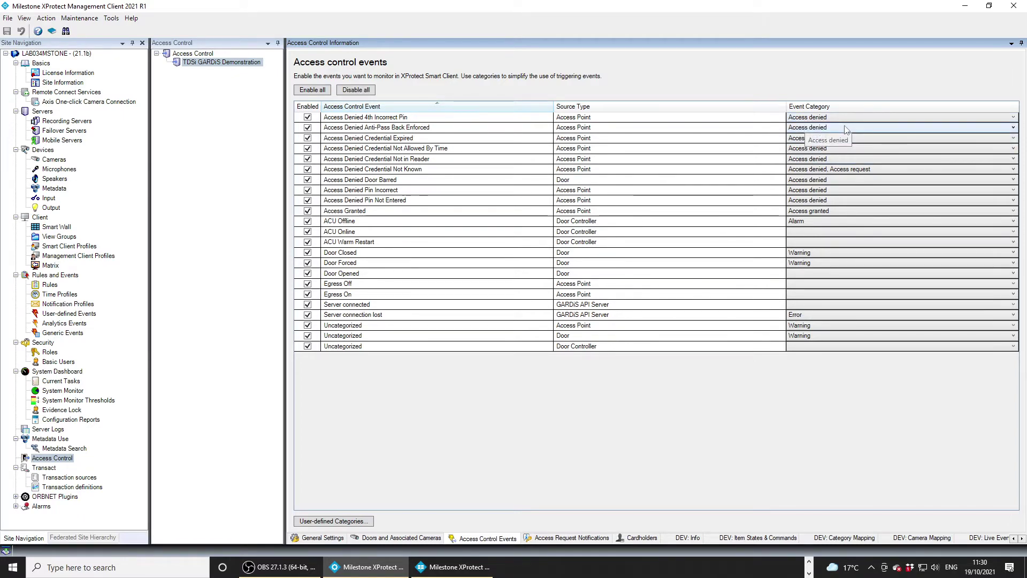
{"action": "left_click", "coordinate": [840, 169]}
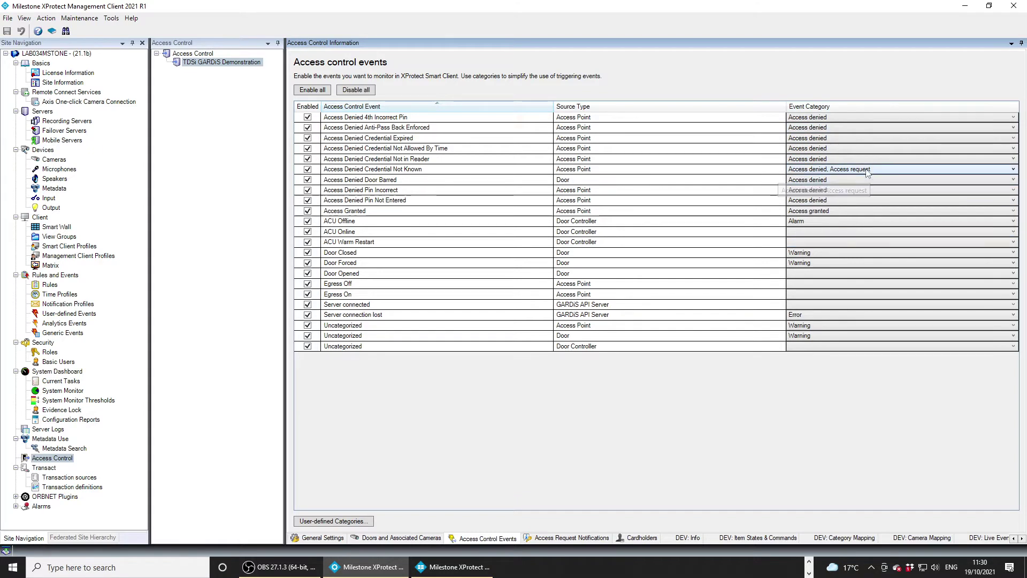
{"action": "left_click", "coordinate": [855, 425]}
{"action": "left_click", "coordinate": [571, 538]}
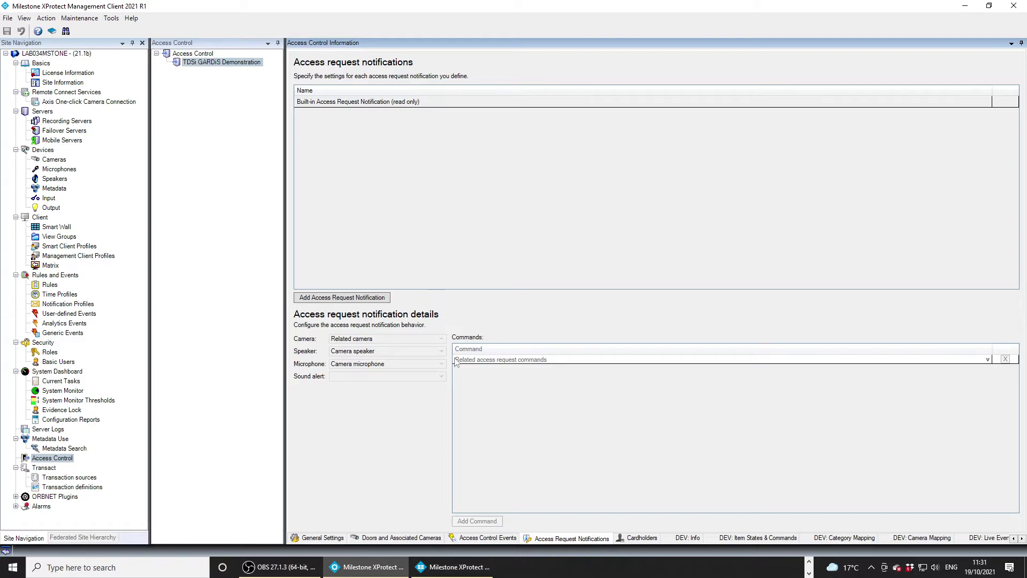
View the details and pictures of the first and last cardholders in the integration's cardholder list
{"action": "left_click", "coordinate": [656, 537]}
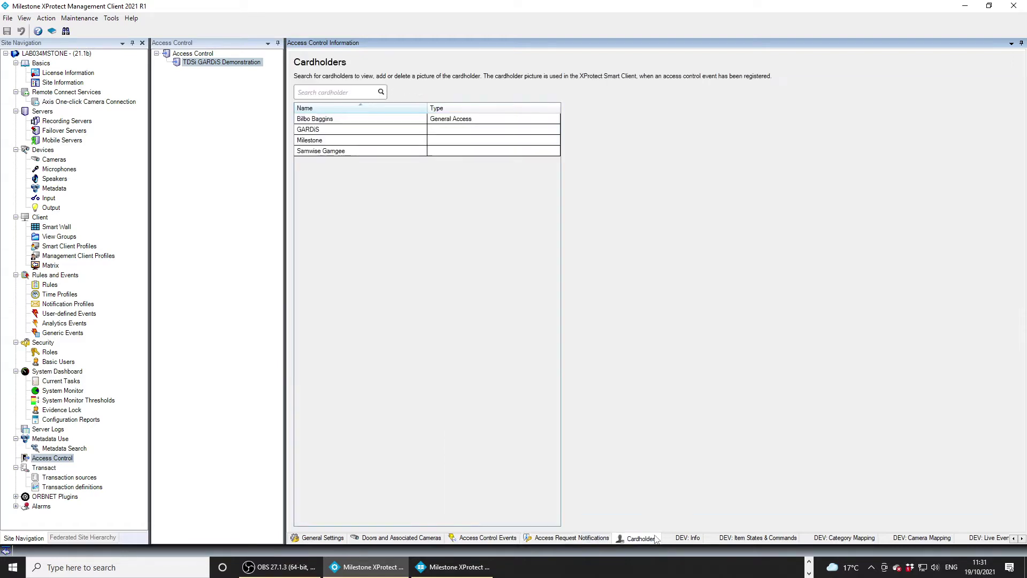
{"action": "left_click", "coordinate": [384, 123]}
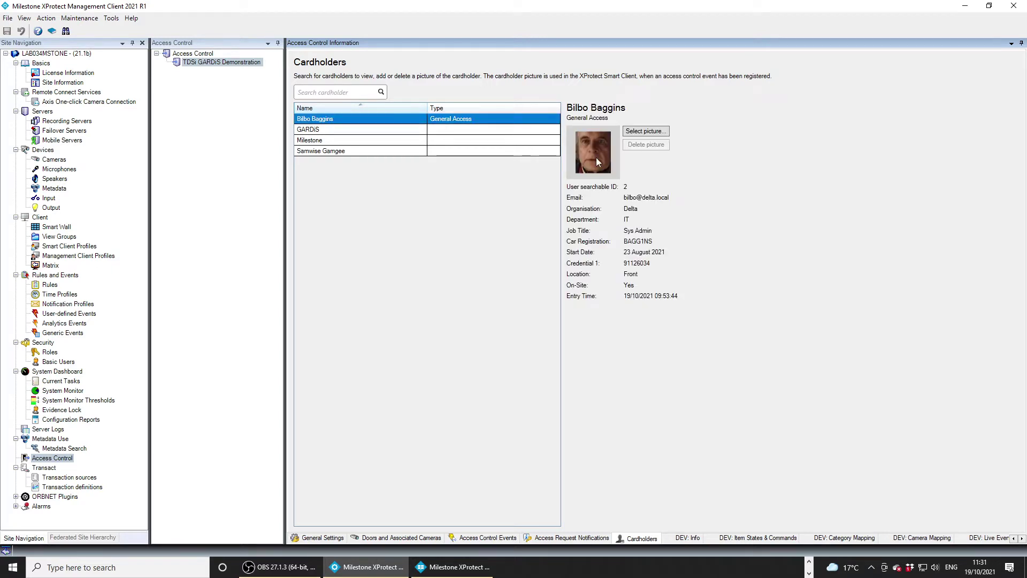
{"action": "left_click", "coordinate": [306, 152]}
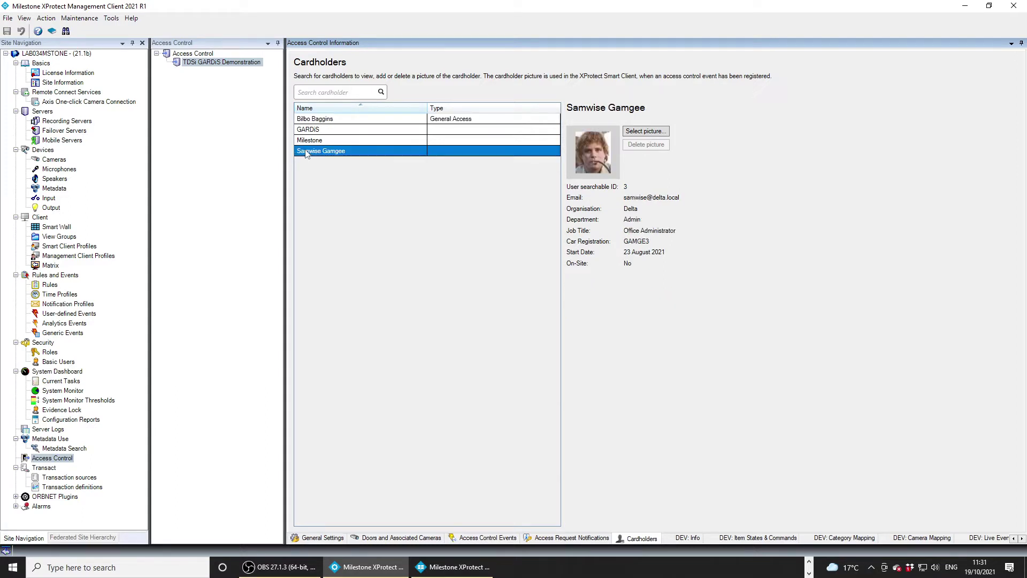
Open the Access Denied All Doors alarm definition to examine its trigger, sources and priority
{"action": "left_click", "coordinate": [16, 513]}
{"action": "left_click", "coordinate": [16, 506]}
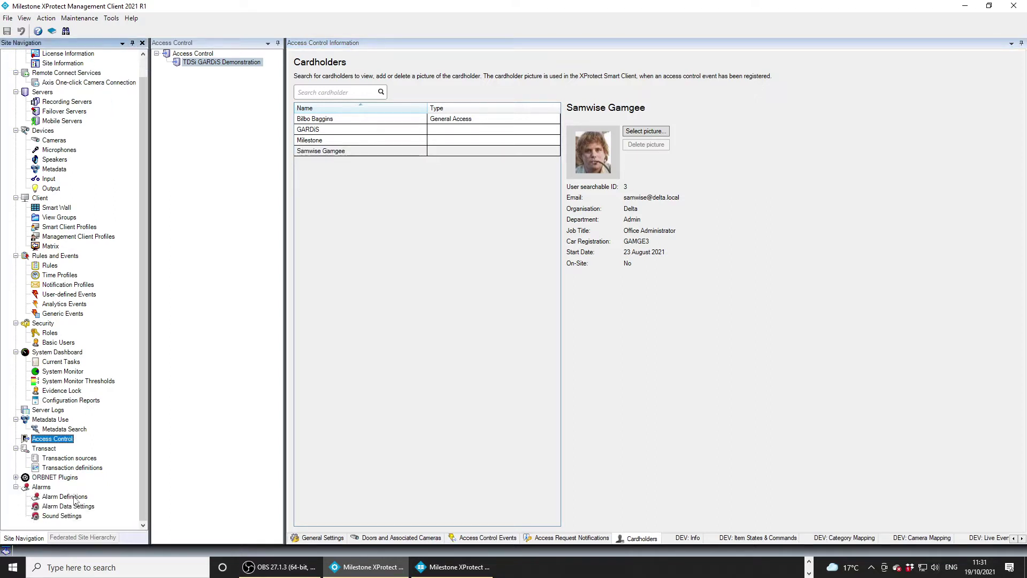
{"action": "left_click", "coordinate": [74, 497]}
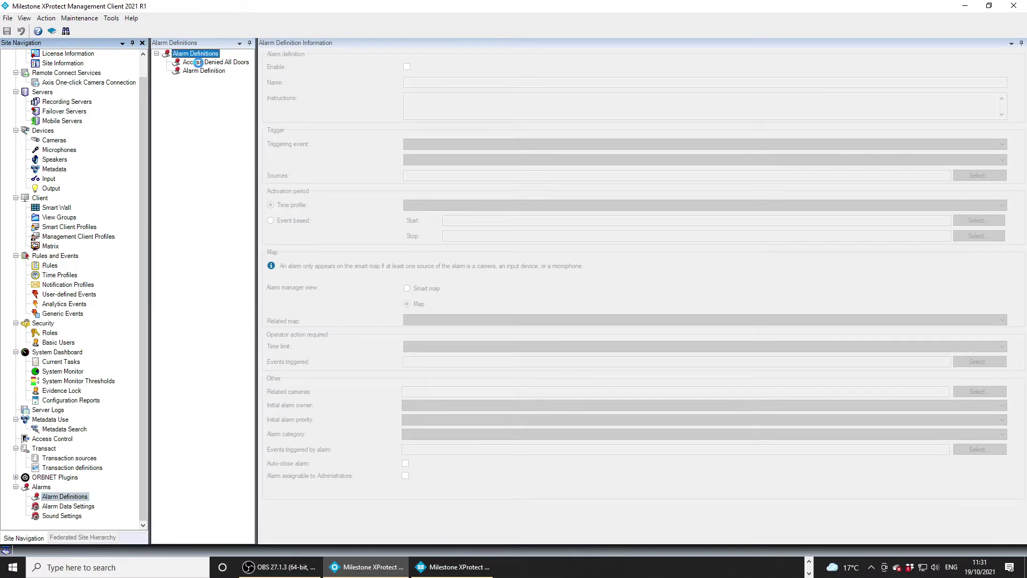
{"action": "left_click", "coordinate": [199, 62]}
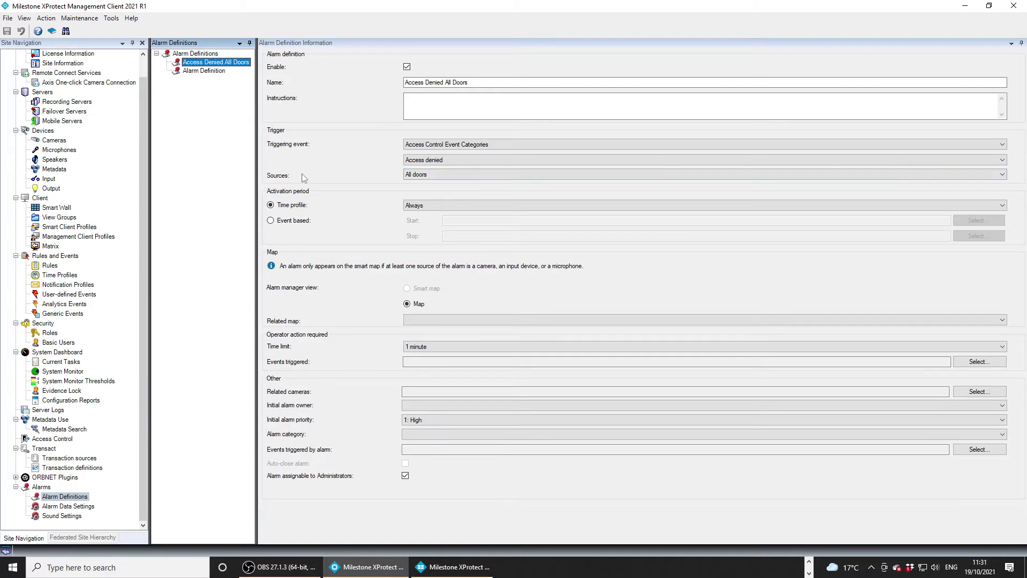
Switch to XProtect Smart Client and open the Map view in the Demonstrations folder
{"action": "left_click", "coordinate": [463, 568]}
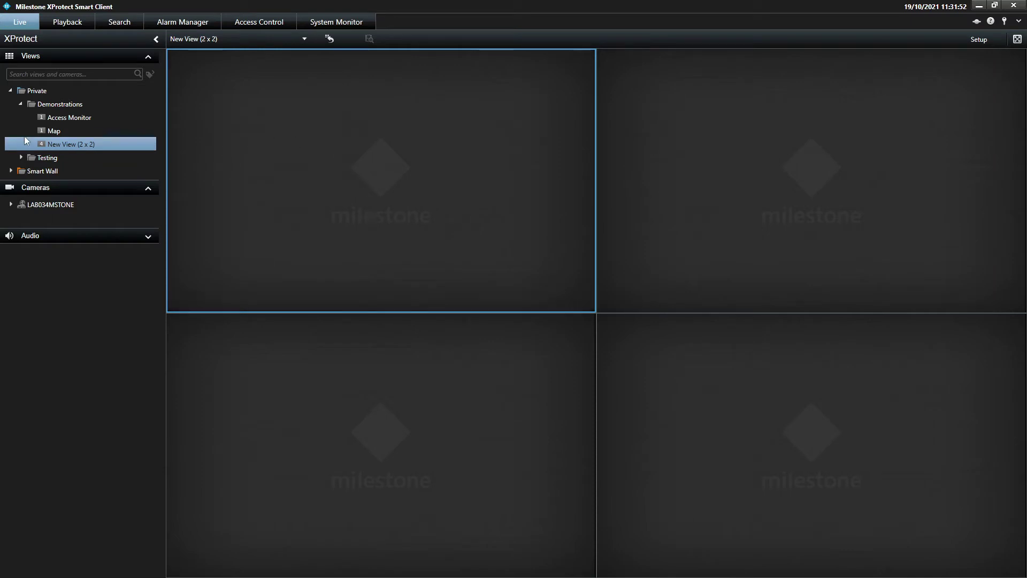
{"action": "left_click", "coordinate": [52, 132]}
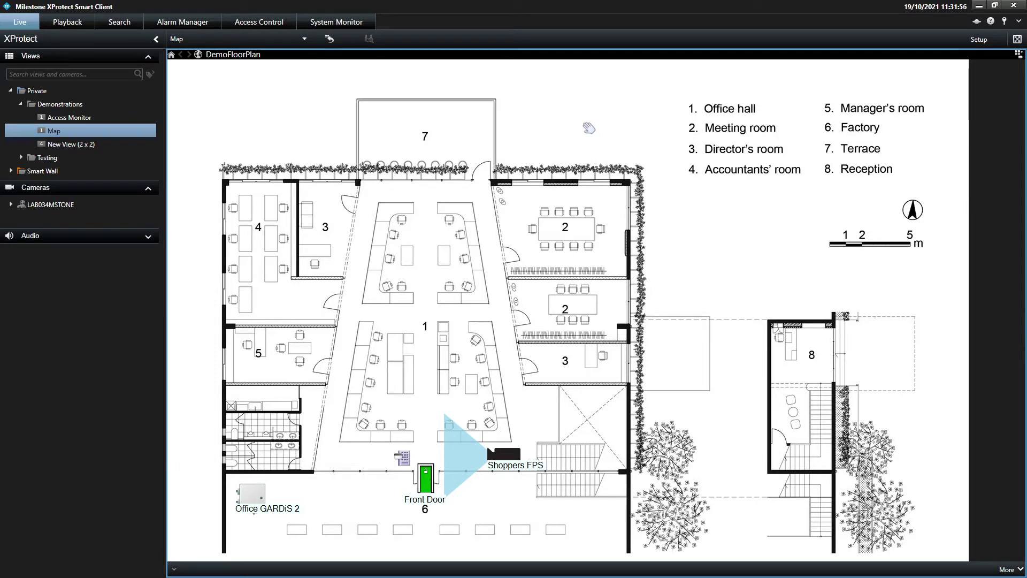
In the map's setup mode, browse the access control elements down to Front Door's access points, and leave setup mode
{"action": "left_click", "coordinate": [979, 39]}
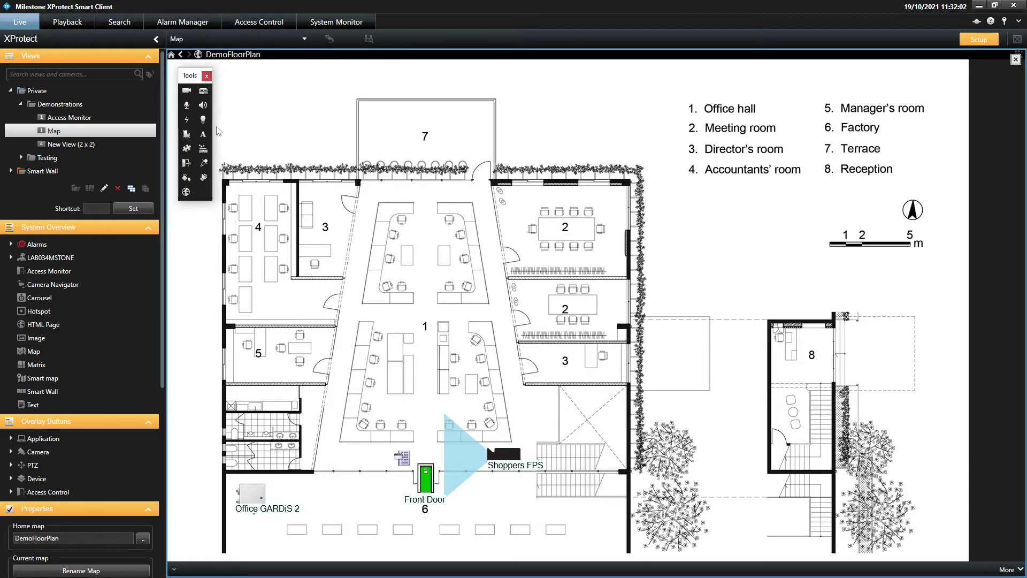
{"action": "left_click", "coordinate": [186, 164]}
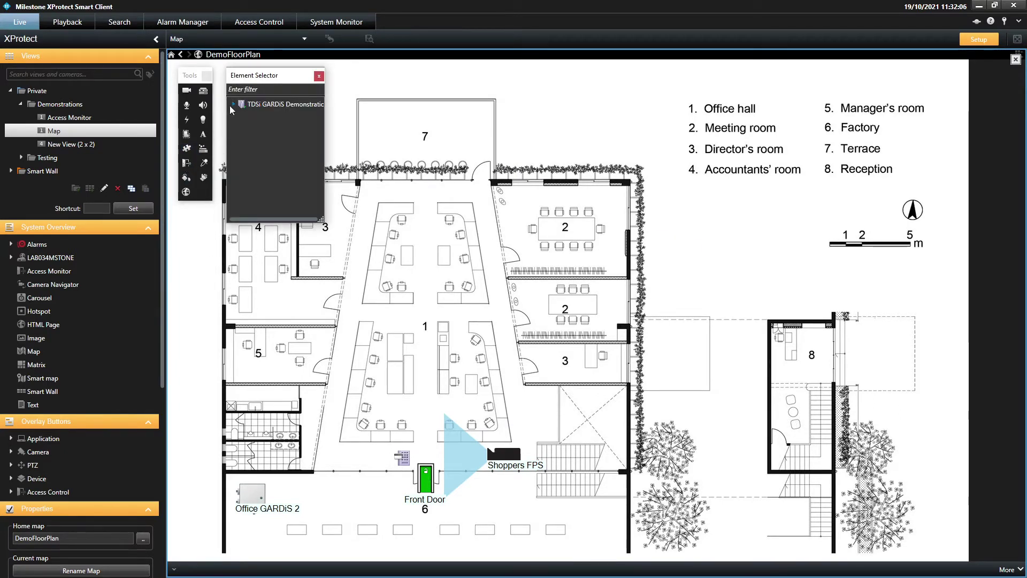
{"action": "left_click", "coordinate": [244, 130]}
{"action": "left_click", "coordinate": [254, 144]}
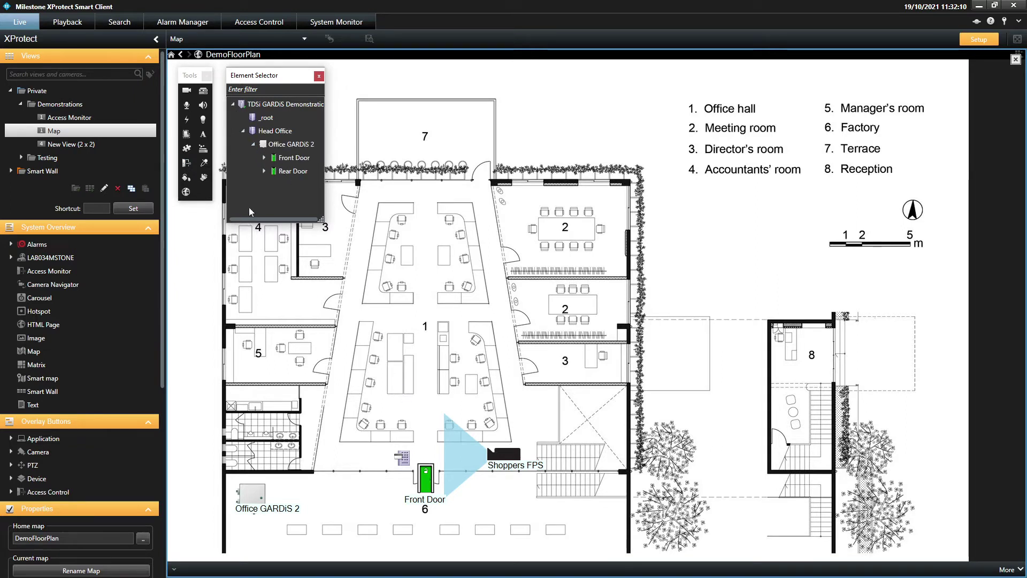
{"action": "left_click", "coordinate": [264, 157]}
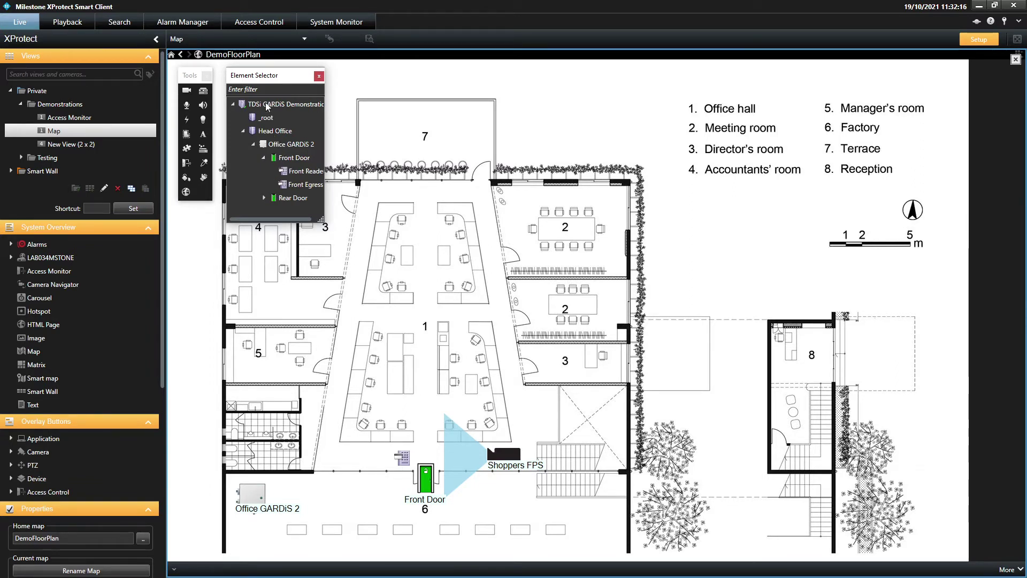
{"action": "left_click", "coordinate": [319, 76]}
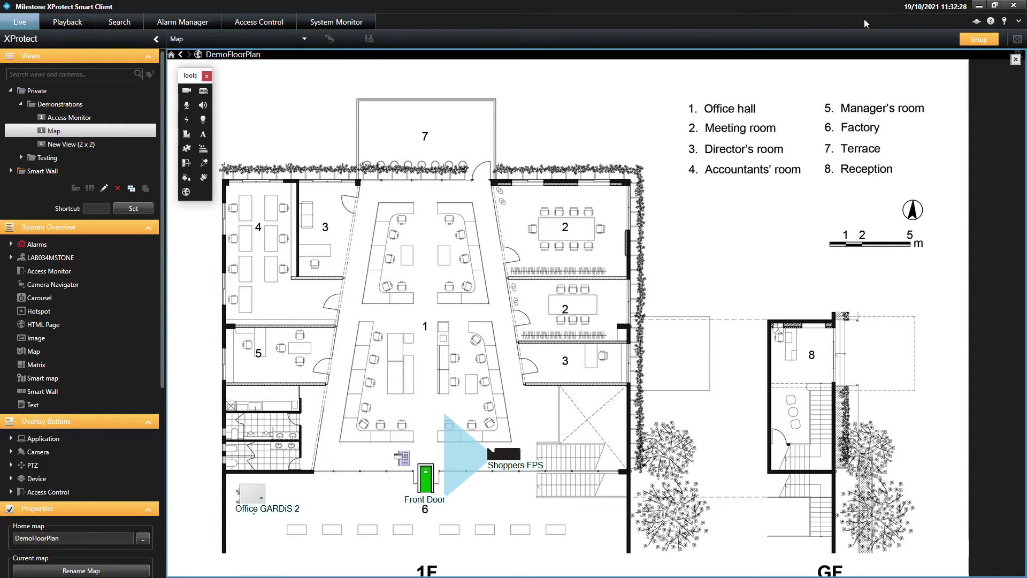
{"action": "left_click", "coordinate": [978, 42]}
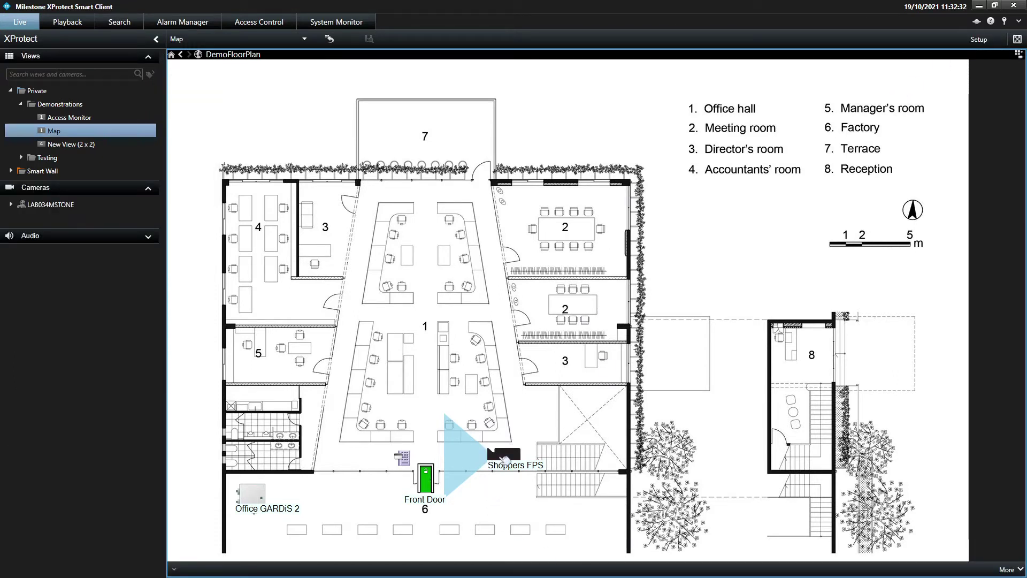
View the status details of Front Door on the map and close them
{"action": "mouse_move", "coordinate": [505, 459]}
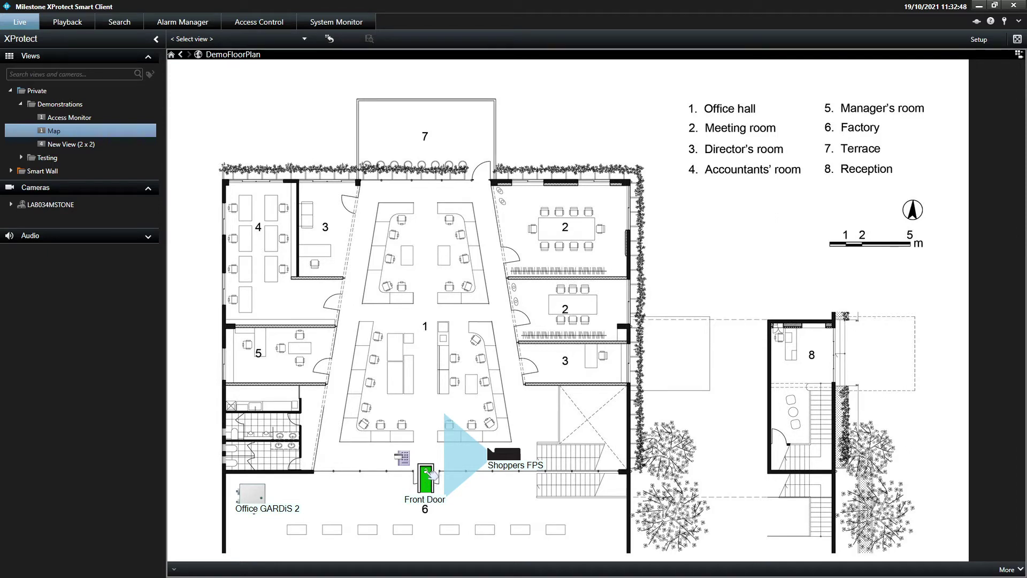
{"action": "right_click", "coordinate": [431, 474]}
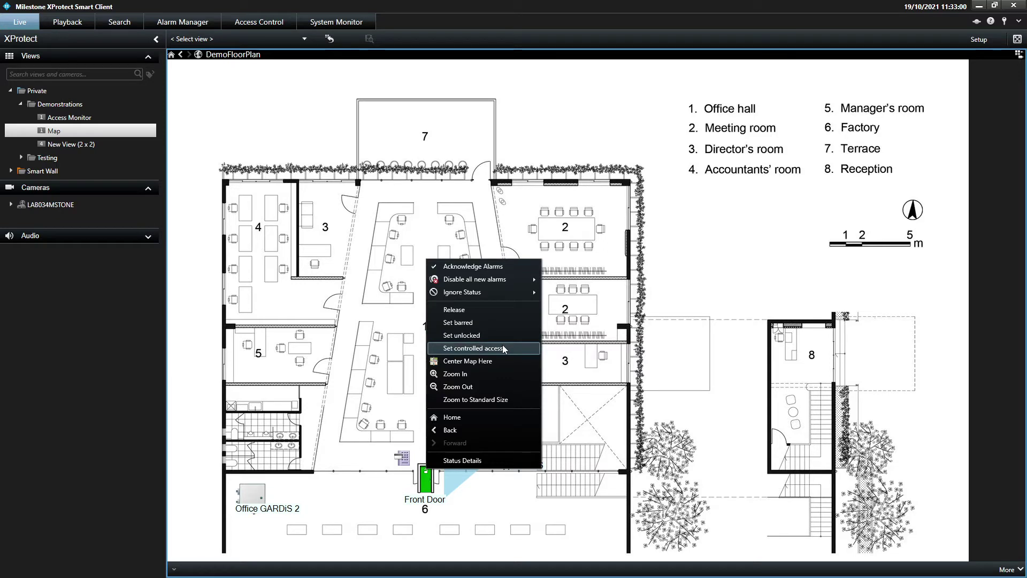
{"action": "left_click", "coordinate": [508, 460]}
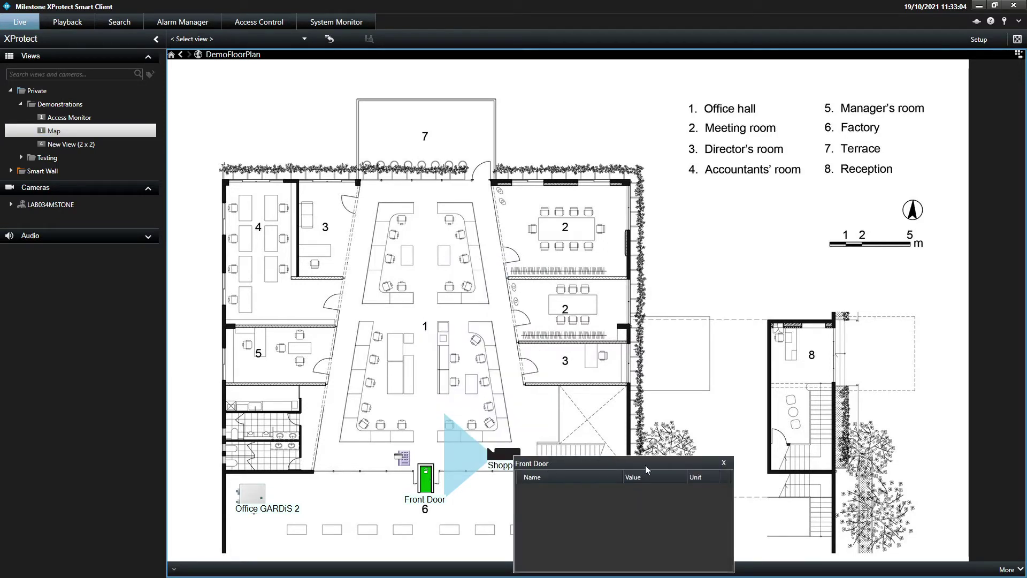
{"action": "left_click", "coordinate": [723, 463]}
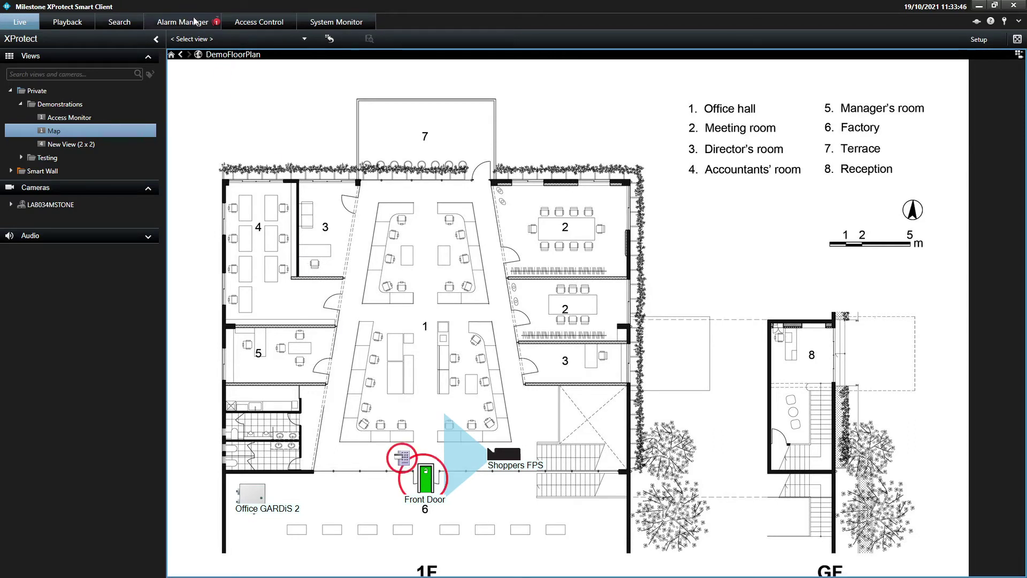
Acknowledge the alarms for Front Door on the map
{"action": "right_click", "coordinate": [426, 482]}
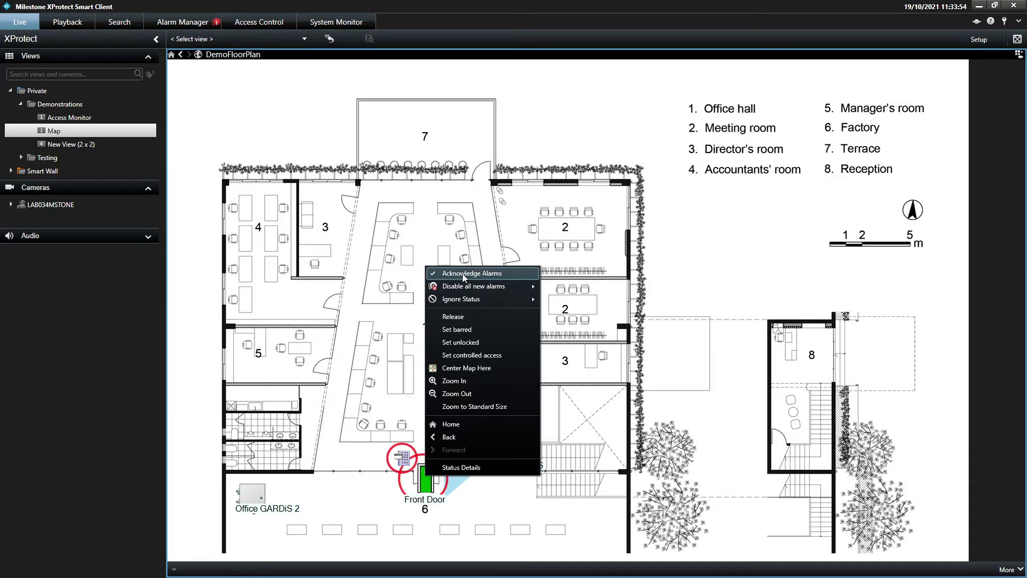
{"action": "left_click", "coordinate": [462, 274]}
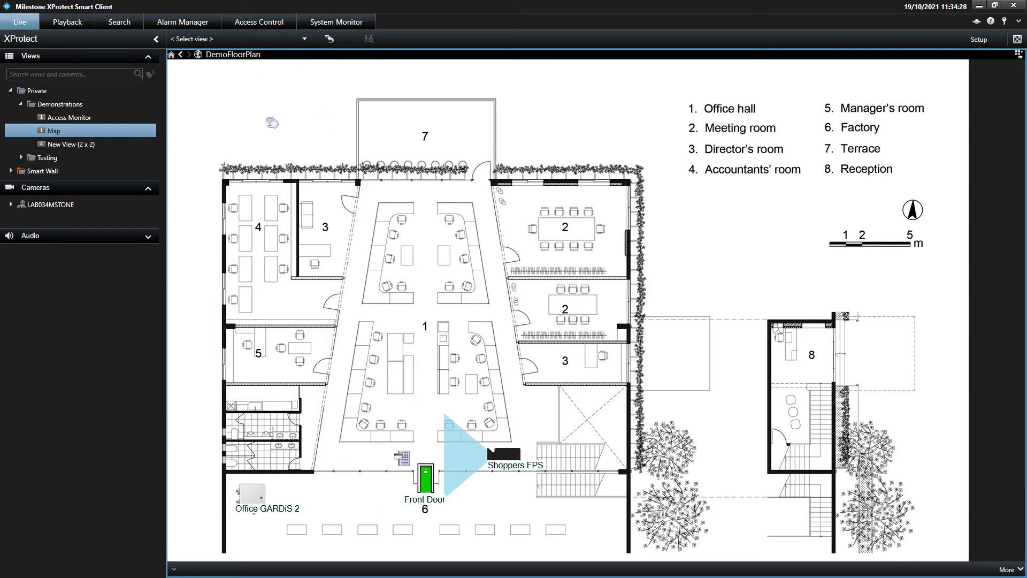
Open the Access Monitor view and review the Shoppers FPS footage for recent Front Door events, including the latest denied access
{"action": "left_click", "coordinate": [48, 118]}
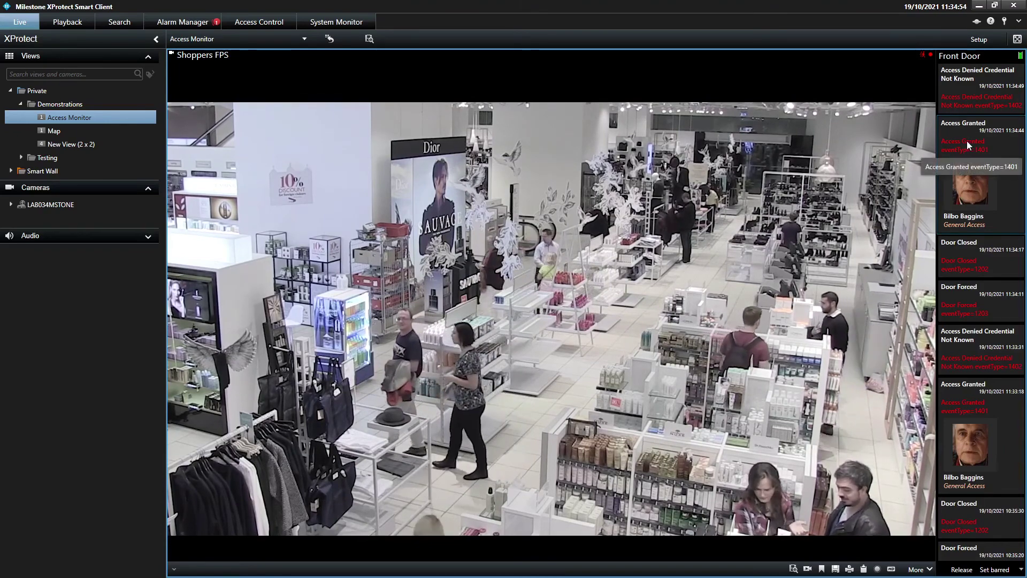
{"action": "left_click", "coordinate": [987, 208]}
{"action": "left_click", "coordinate": [983, 273]}
{"action": "left_click", "coordinate": [987, 316]}
{"action": "left_click", "coordinate": [989, 345]}
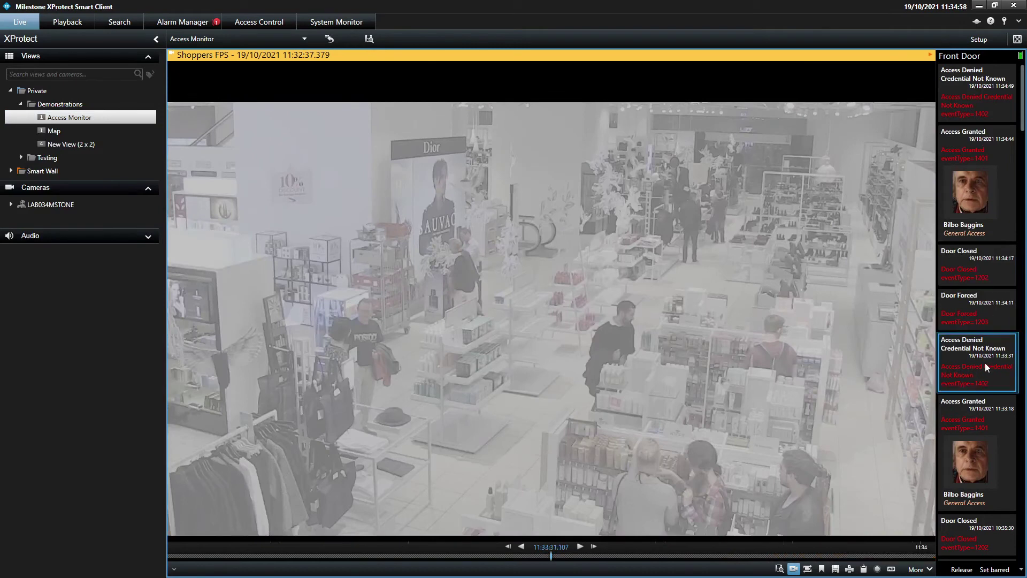
{"action": "left_click", "coordinate": [973, 114]}
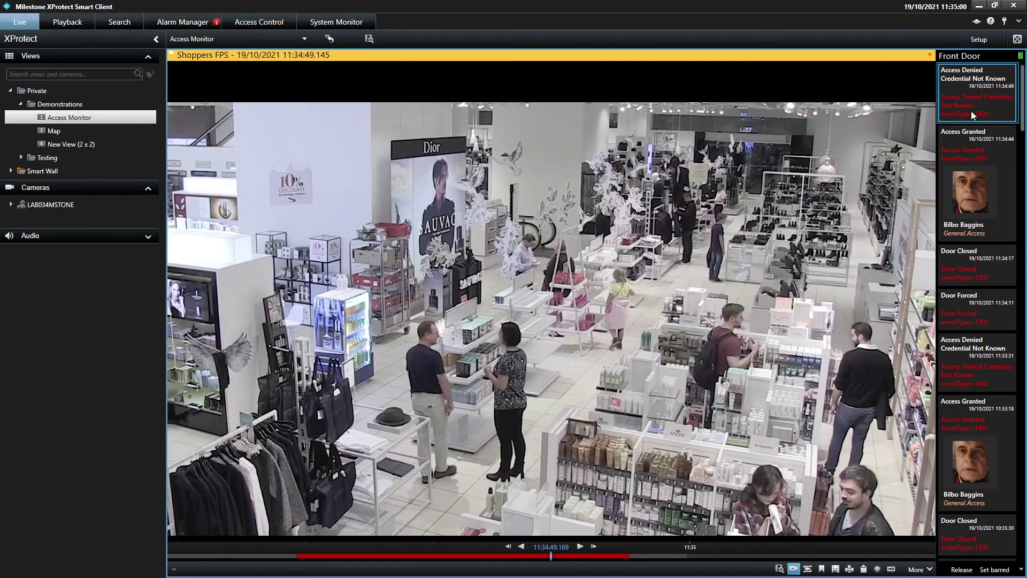
Inspect the footage and details of the latest access denied and access granted entries in the access control event list
{"action": "left_click", "coordinate": [250, 22]}
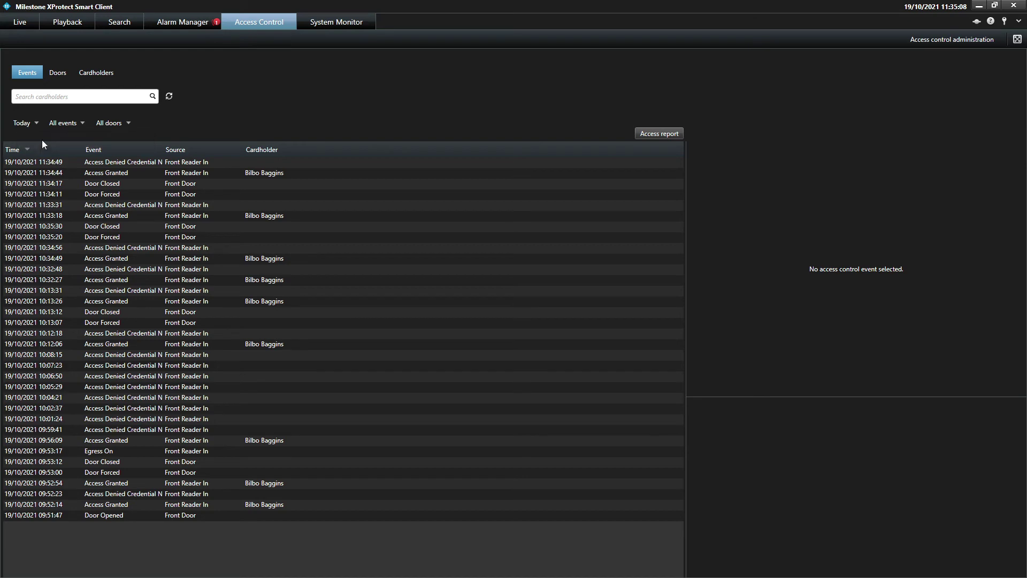
{"action": "left_click", "coordinate": [148, 162]}
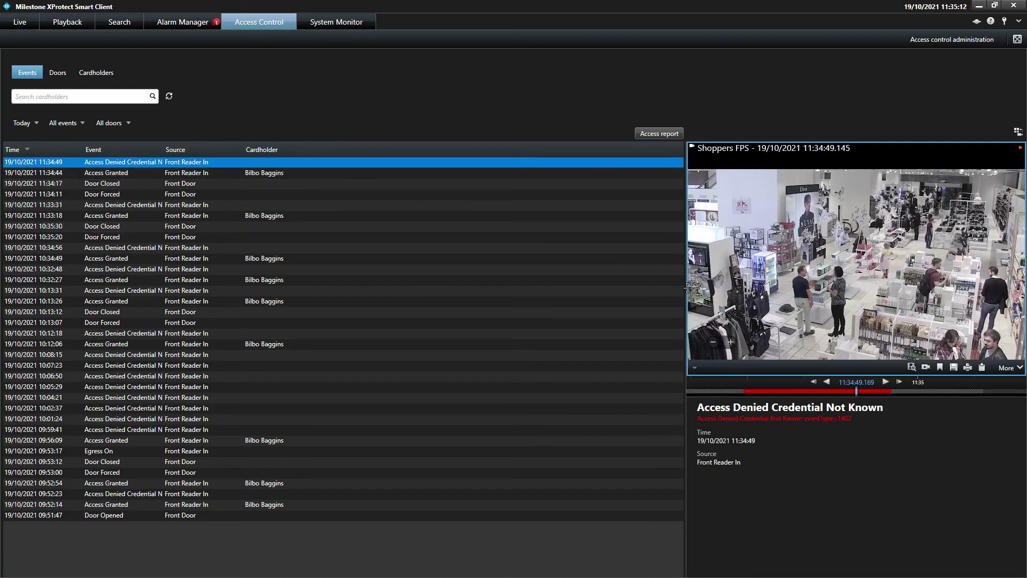
{"action": "left_click", "coordinate": [144, 171]}
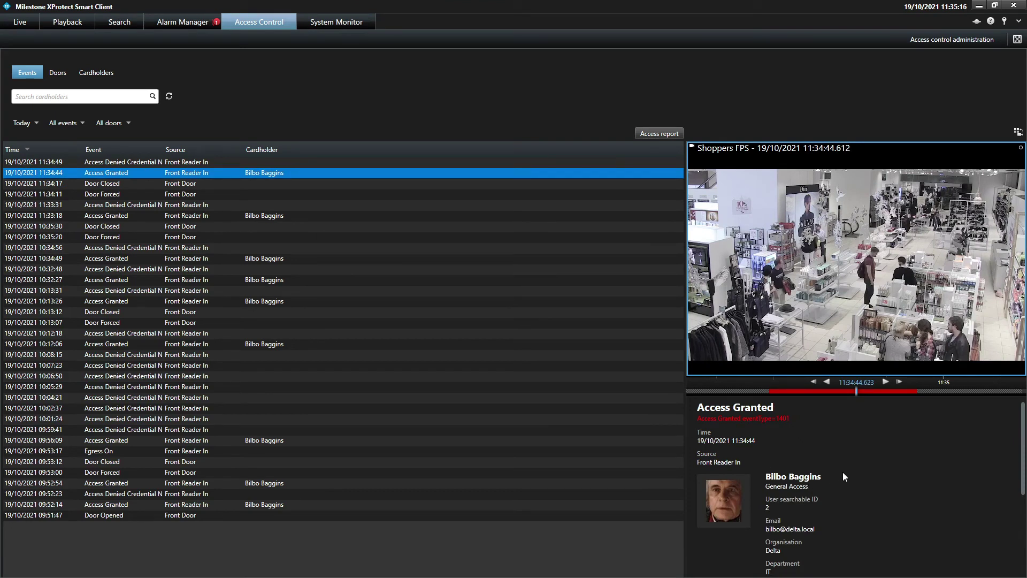
{"action": "scroll", "coordinate": [845, 464], "scroll_direction": "down", "scroll_amount": 5}
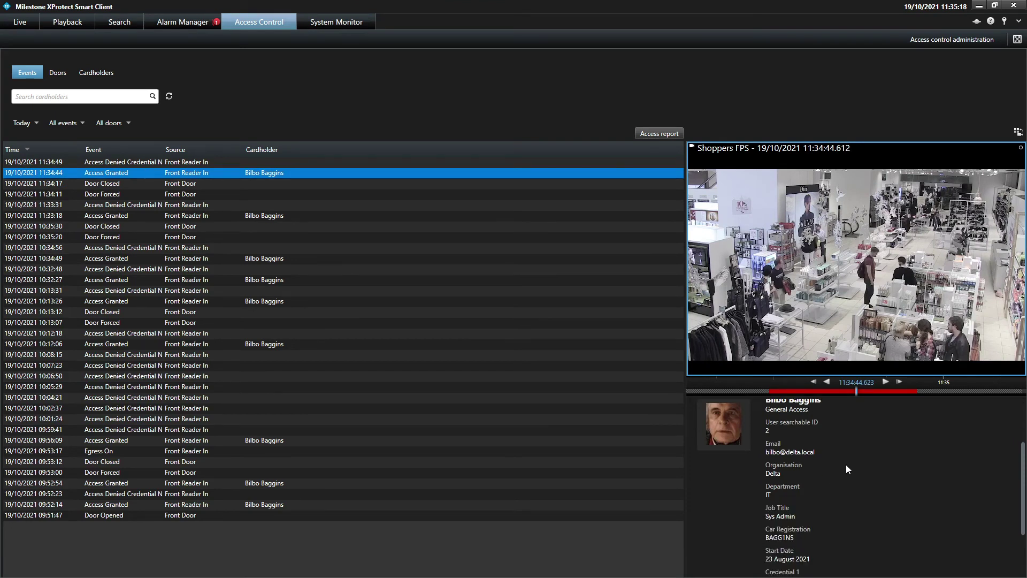
{"action": "scroll", "coordinate": [846, 464], "scroll_direction": "up", "scroll_amount": 5}
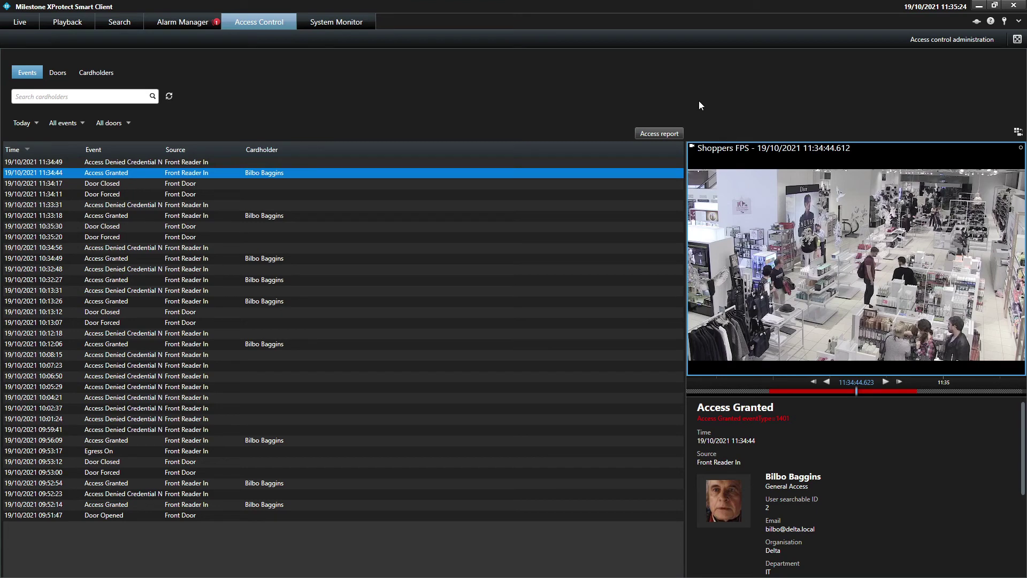
Review the access report options for today's access control events and close them without creating a report
{"action": "left_click", "coordinate": [649, 134]}
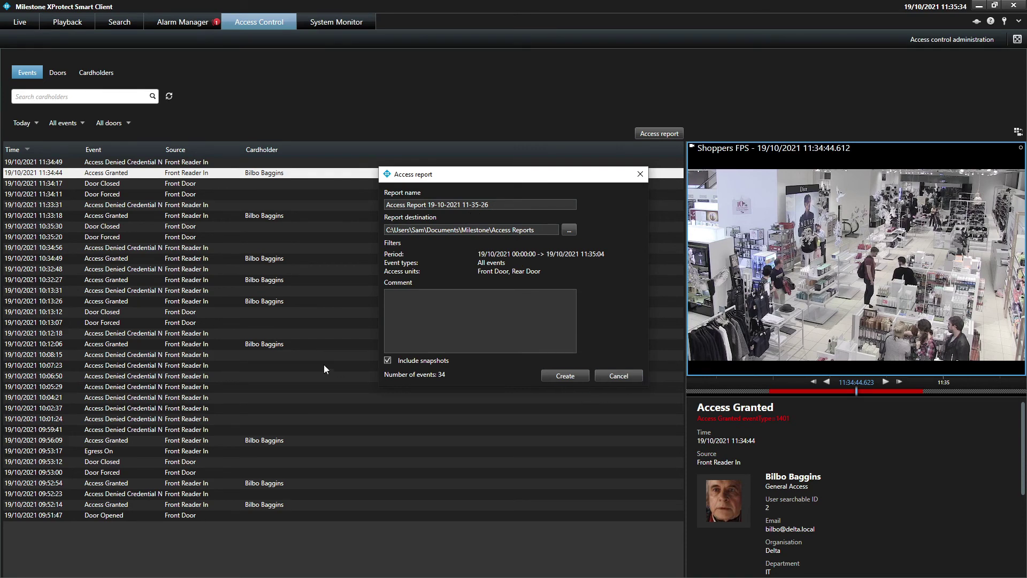
{"action": "left_click", "coordinate": [618, 376]}
View the Front Door's state, live Shoppers FPS footage and available door commands in the access control door list
{"action": "left_click", "coordinate": [59, 73]}
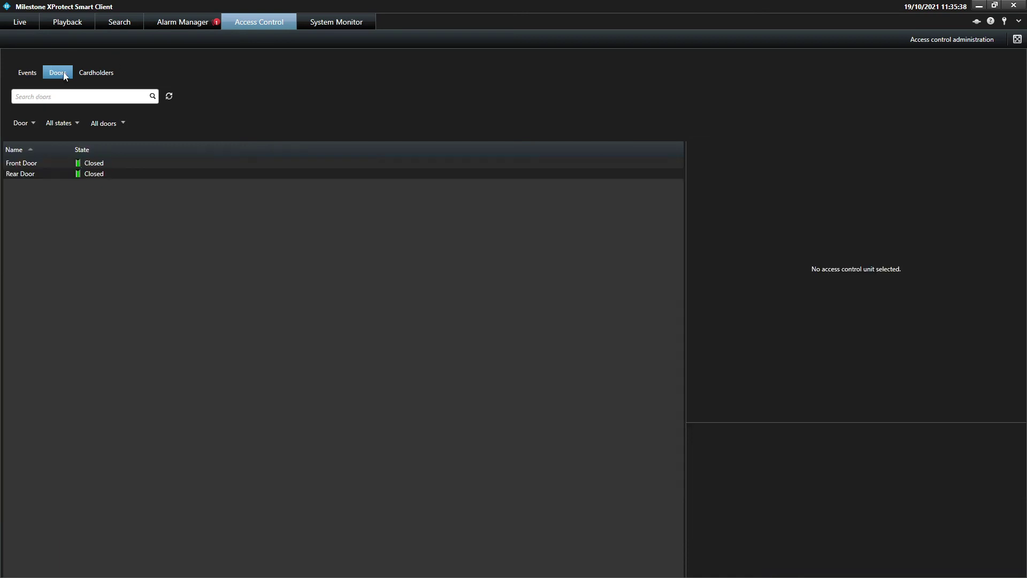
{"action": "left_click", "coordinate": [36, 163]}
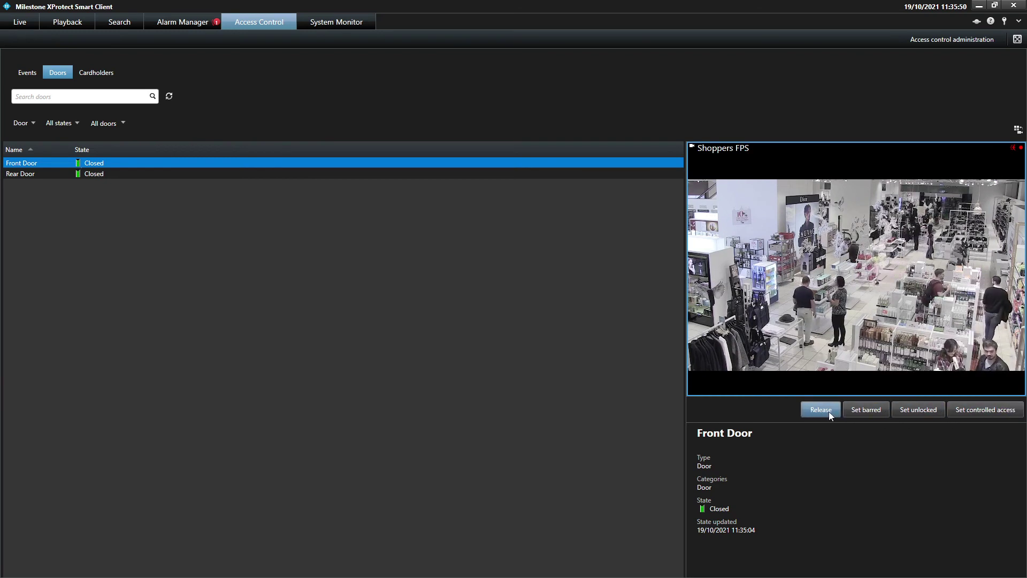
Inspect the details of the General Access cardholder and list the events for that cardholder
{"action": "left_click", "coordinate": [103, 73]}
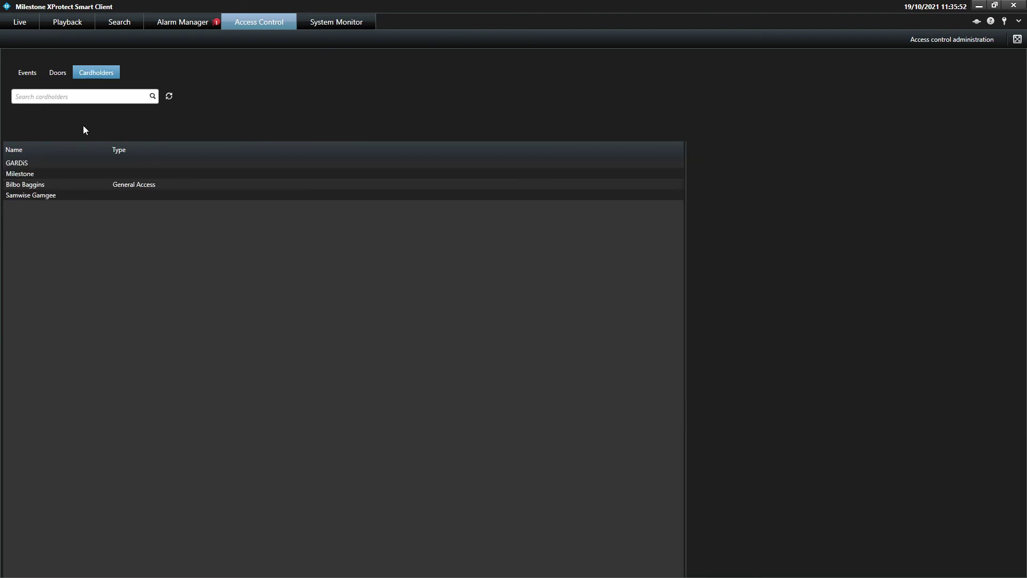
{"action": "left_click", "coordinate": [51, 184]}
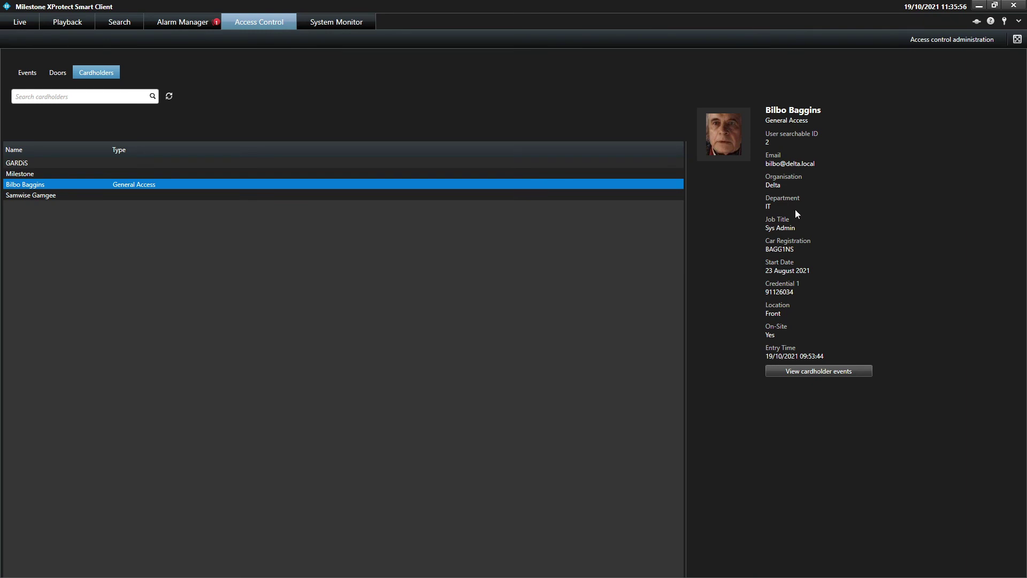
{"action": "left_click", "coordinate": [849, 372]}
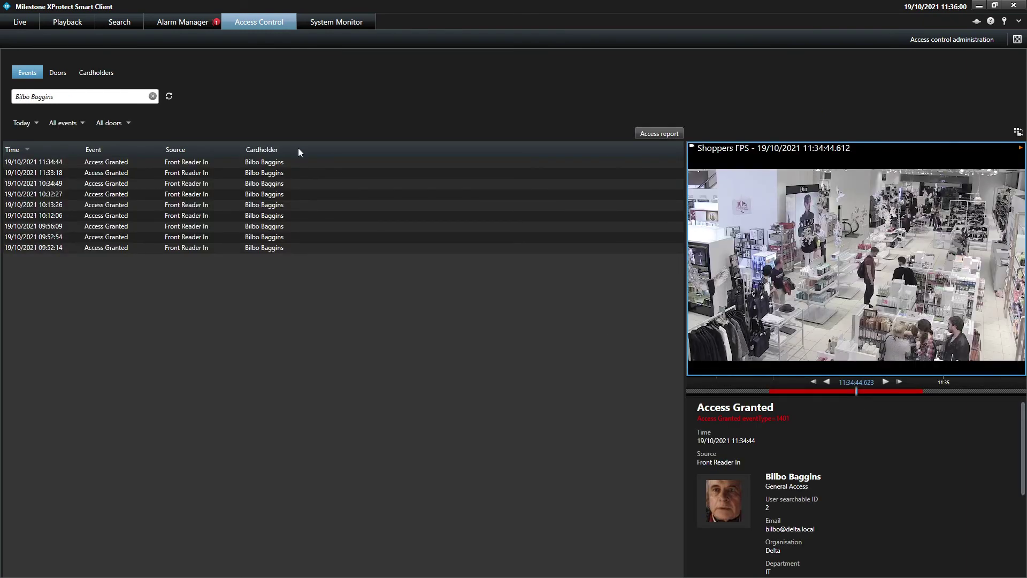
Return to the live Map view and acknowledge the new alarms for Front Door on the floor plan
{"action": "left_click", "coordinate": [10, 24]}
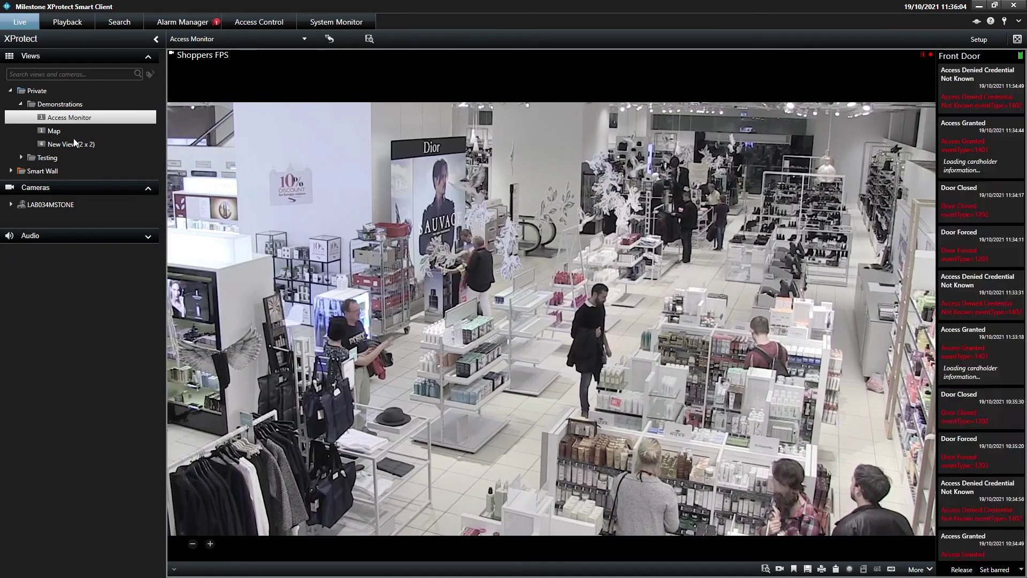
{"action": "left_click", "coordinate": [73, 132]}
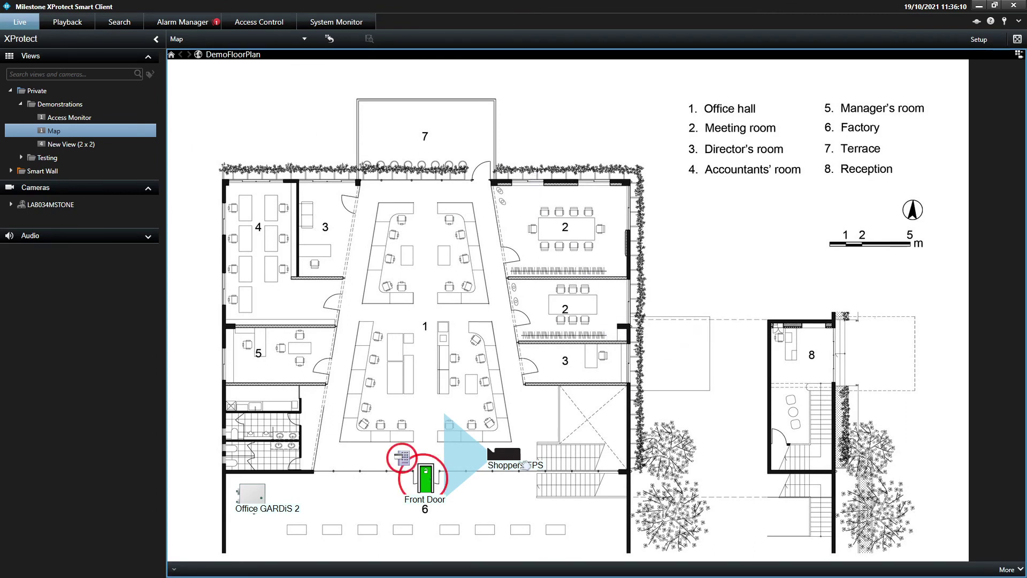
{"action": "right_click", "coordinate": [430, 477]}
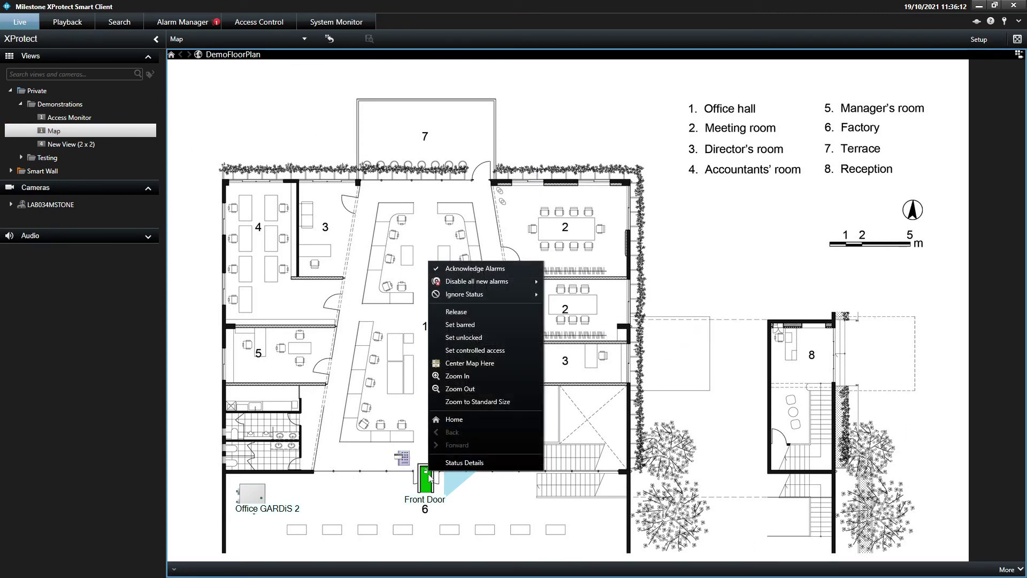
{"action": "left_click", "coordinate": [474, 268]}
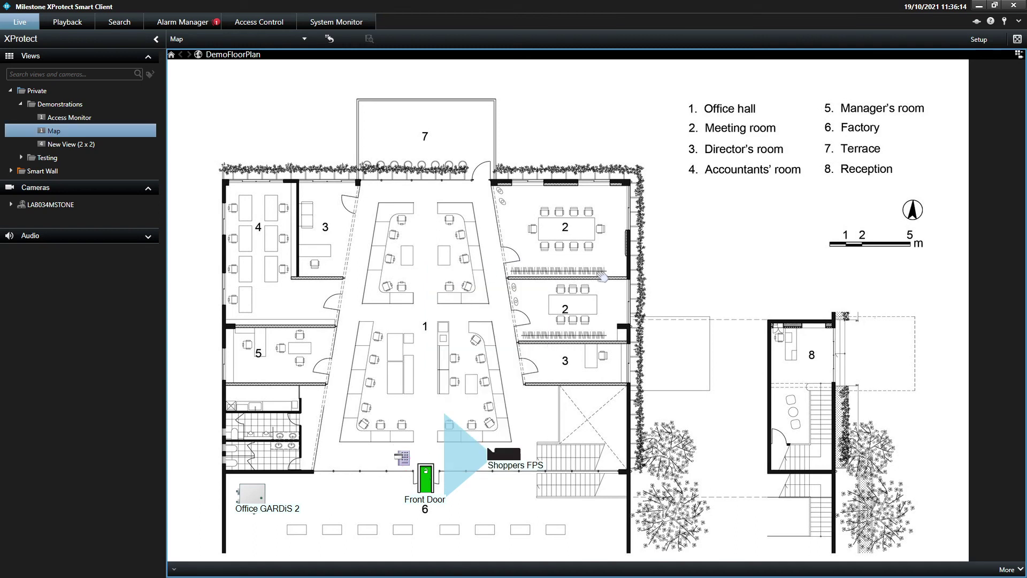